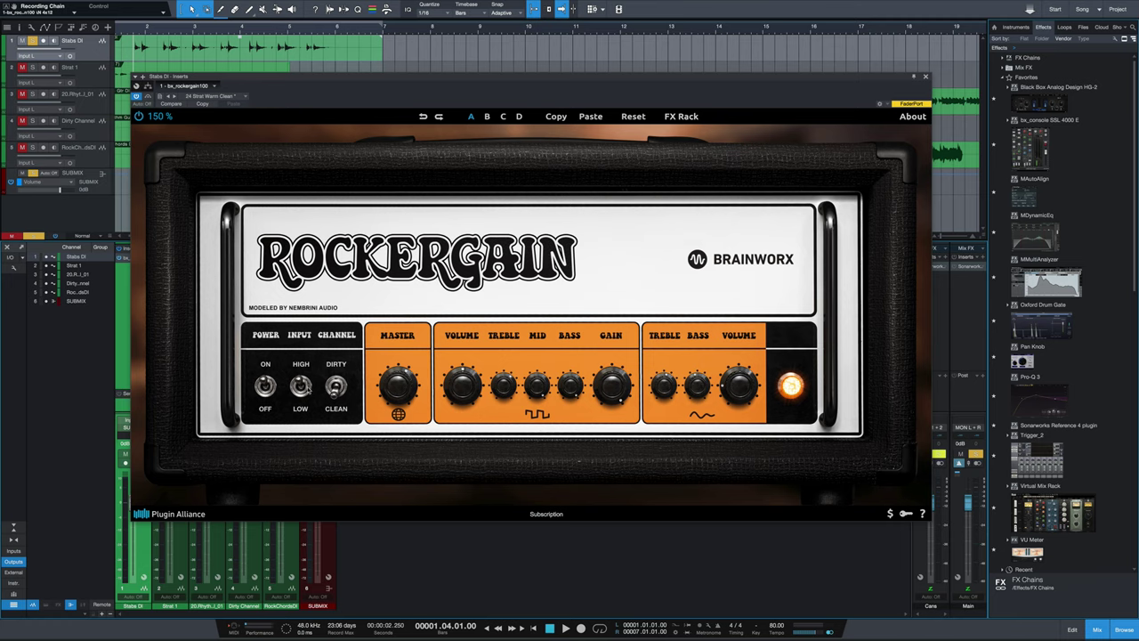
- Show the FX rack and look through the recording chain list and the equipment info for the 006 American 4x12 chain
left_click(681, 117)
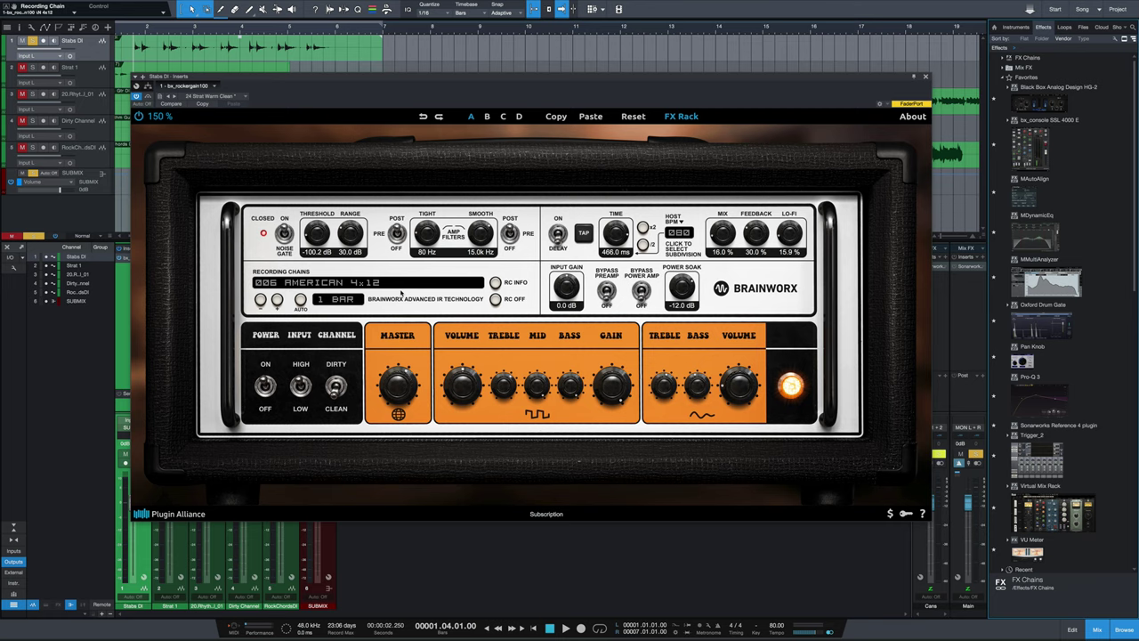
left_click(389, 283)
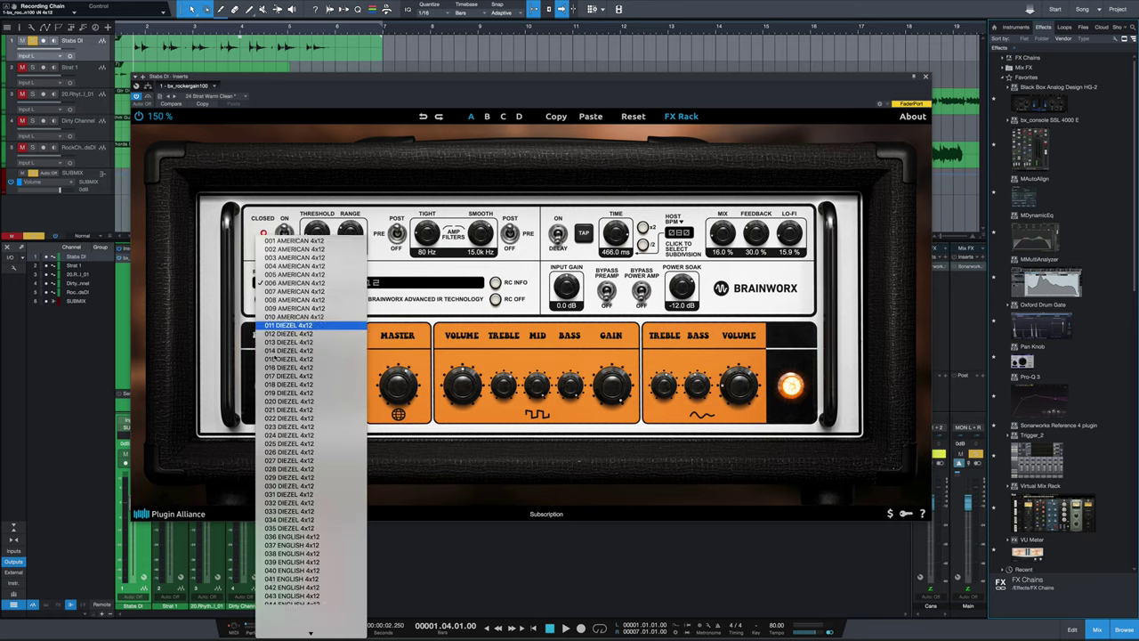
scroll(276, 354, "down", 10)
scroll(276, 362, "up", 10)
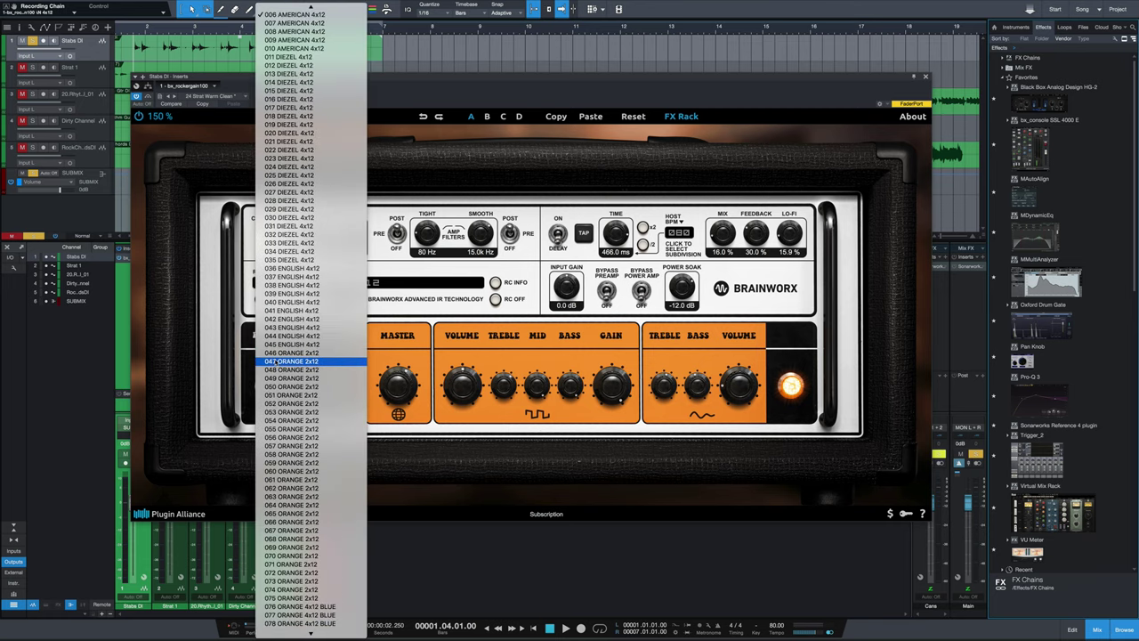
left_click(450, 299)
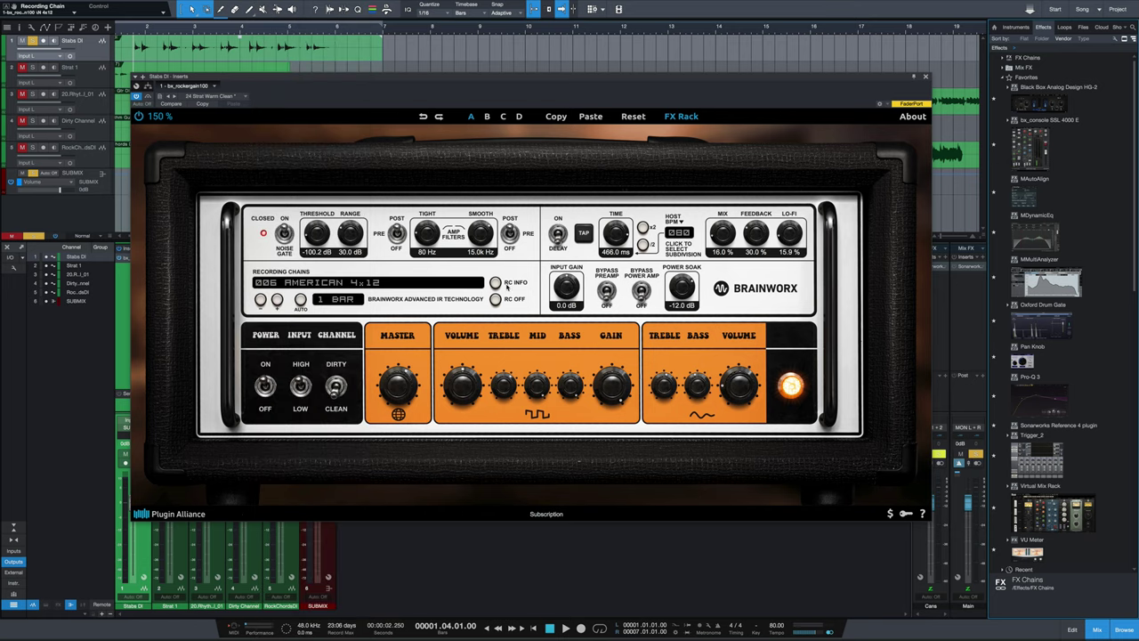
left_click(496, 283)
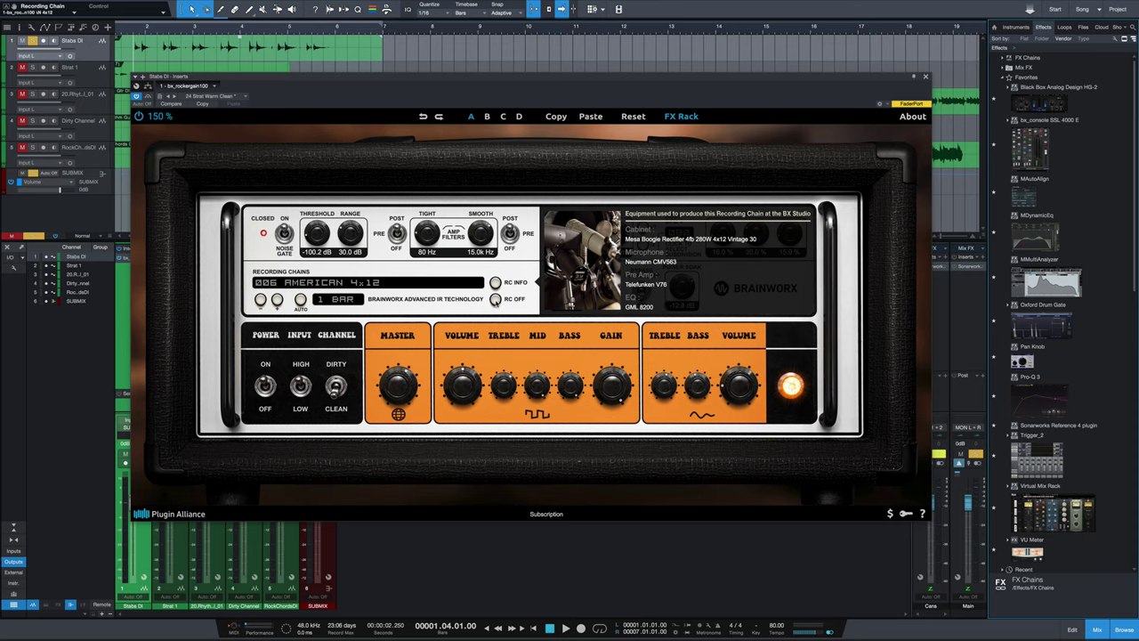
- Bypass the recording chain, re-enable it and hide the FX rack again
left_click(495, 300)
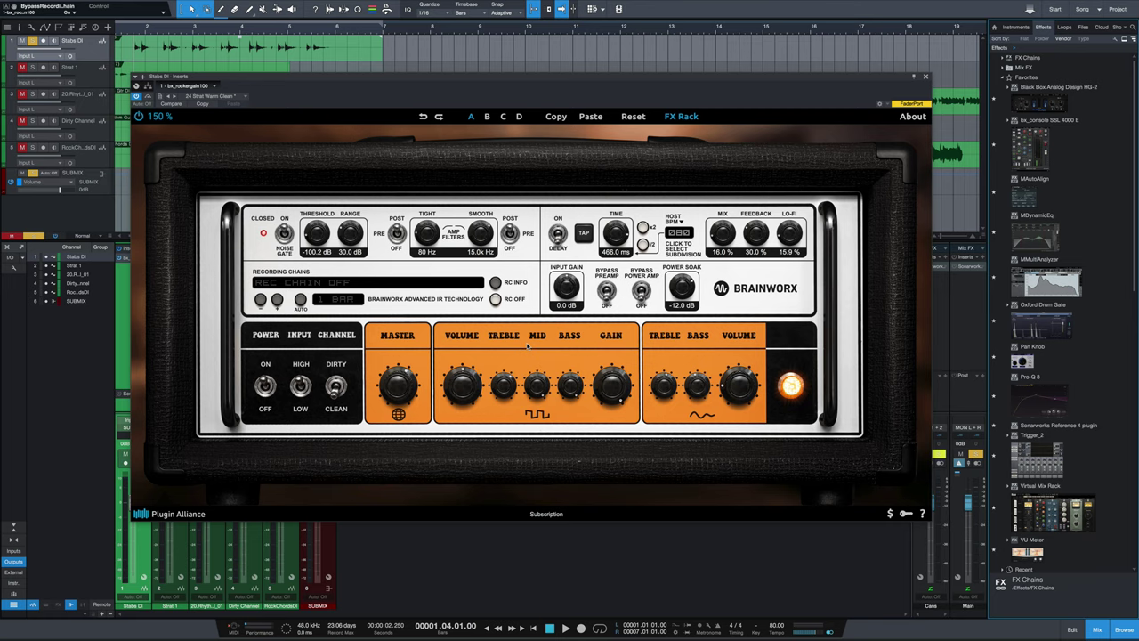
left_click(495, 298)
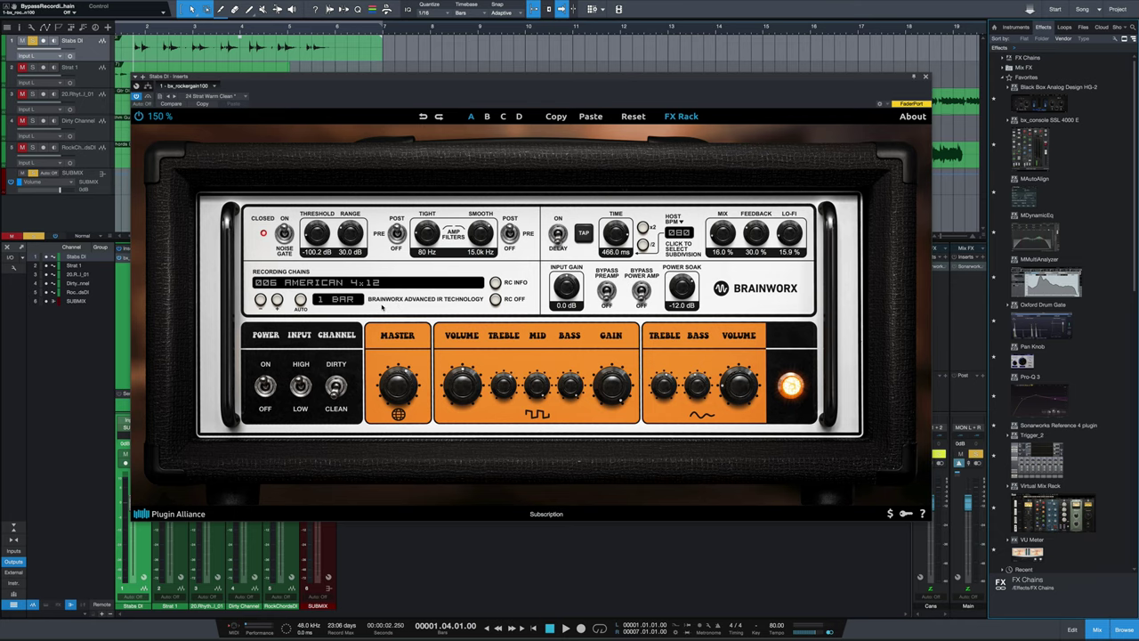
left_click(678, 118)
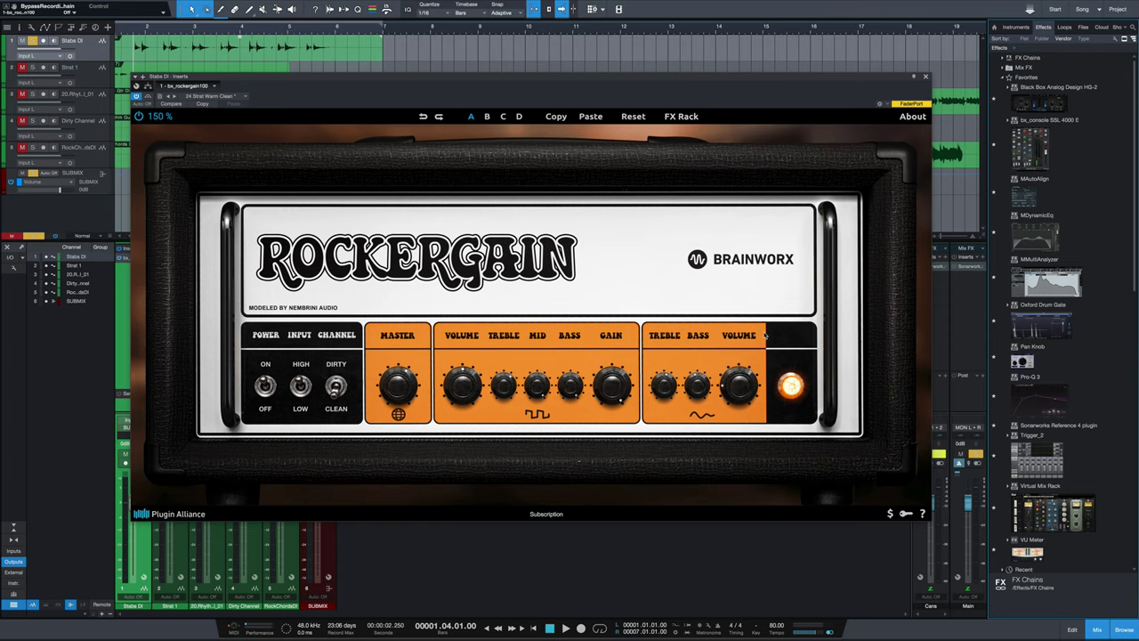
- Play the Stabs DI part while raising the clean channel volume and turning down the master
key("space")
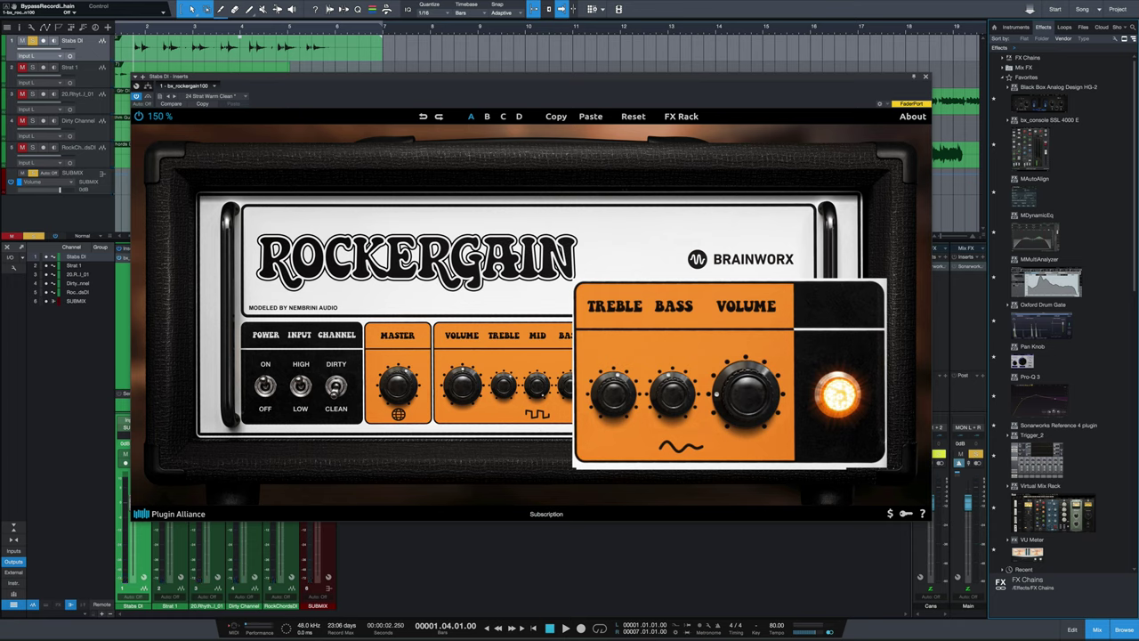
key("space")
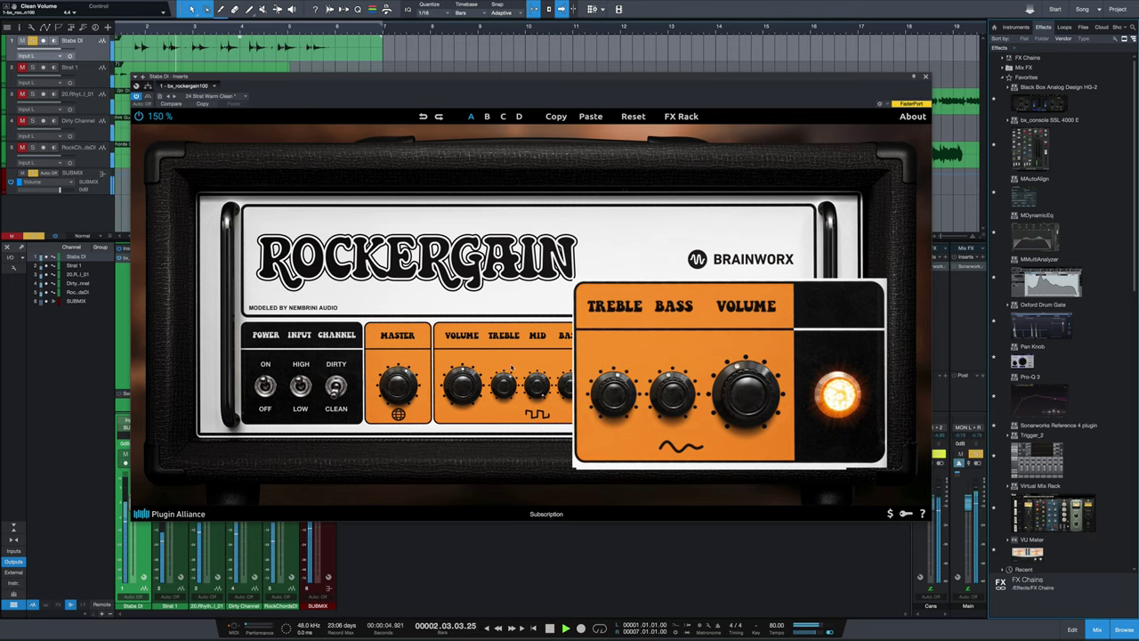
left_click_drag(393, 386, 393, 404)
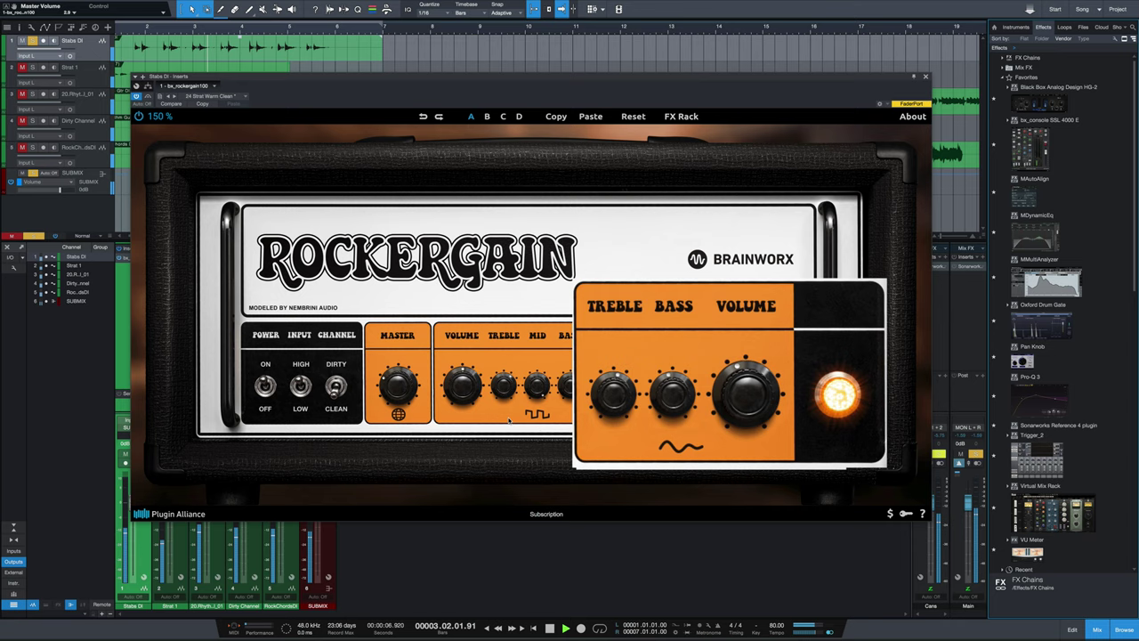
left_click_drag(749, 398, 759, 356)
left_click_drag(404, 389, 404, 428)
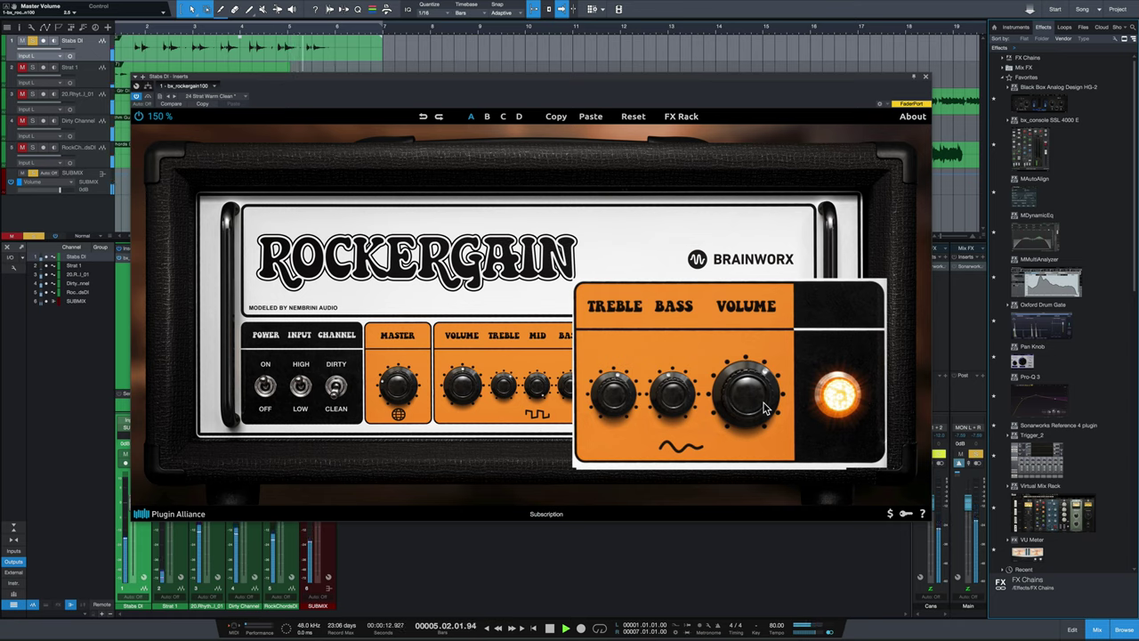
- Turn the clean channel volume back down, audition the Stabs DI part again and stop playback
left_click_drag(752, 400, 752, 487)
key("space")
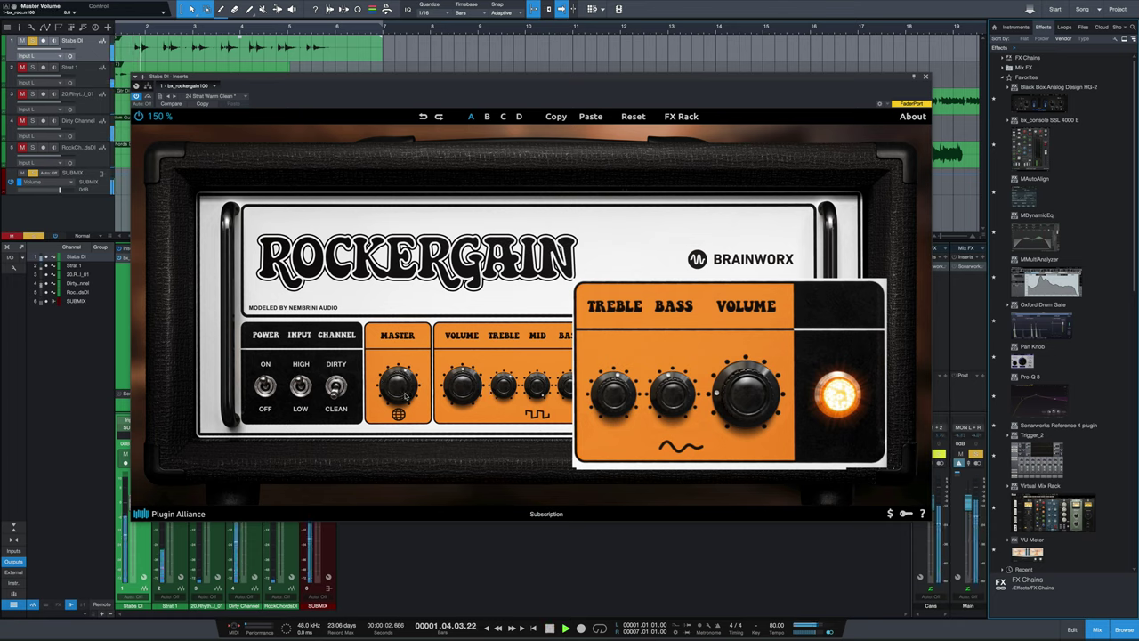
left_click_drag(763, 397, 762, 412)
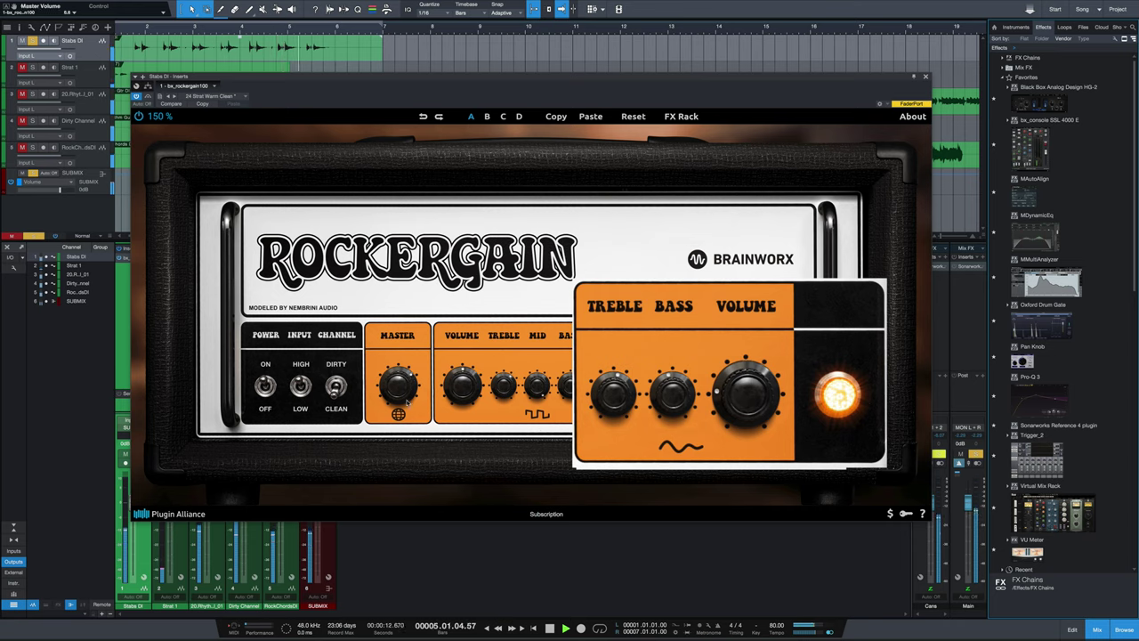
key("space")
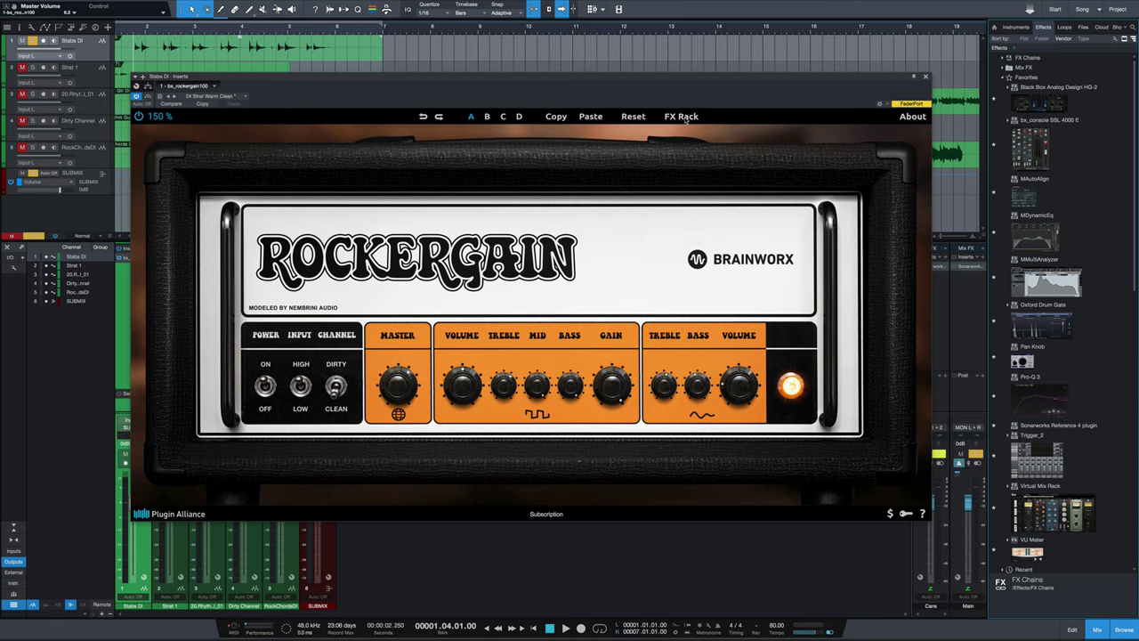
- Show the FX rack and audition recording chains 007 American 4x12 through 011 Diezel 4x12 during playback
left_click(683, 117)
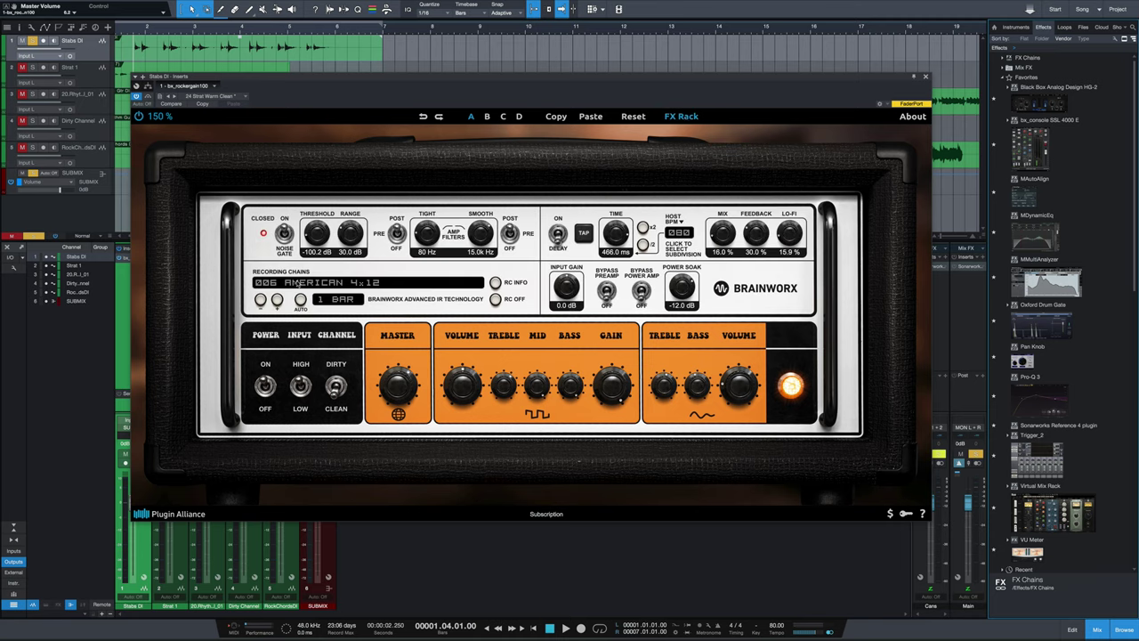
key("space")
left_click(277, 299)
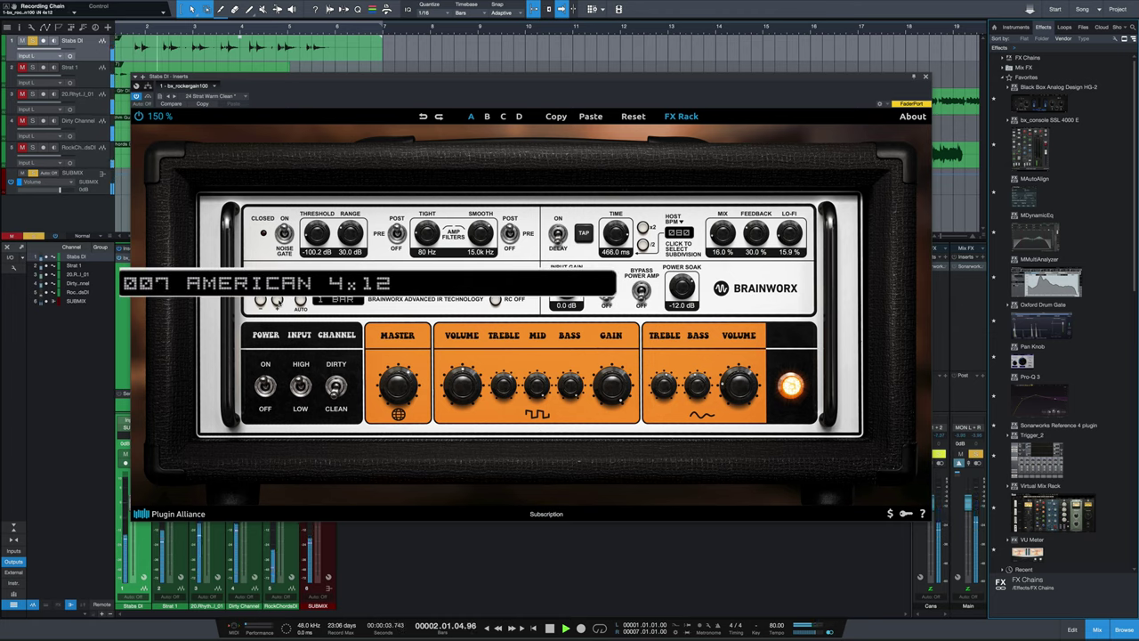
left_click(276, 300)
left_click(277, 301)
left_click(277, 300)
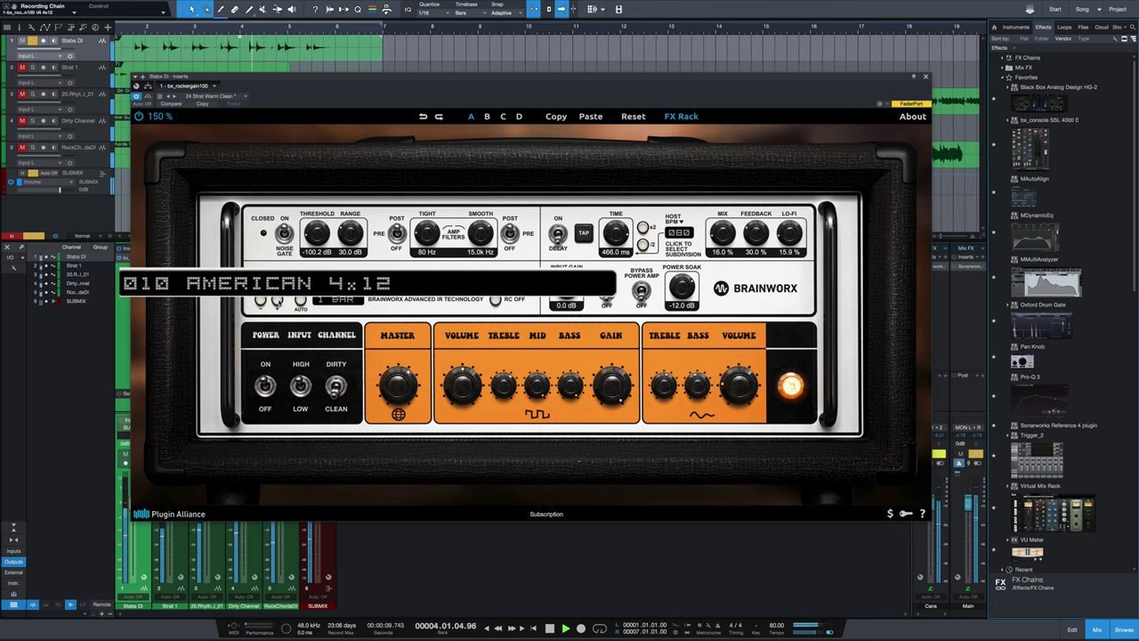
left_click(277, 301)
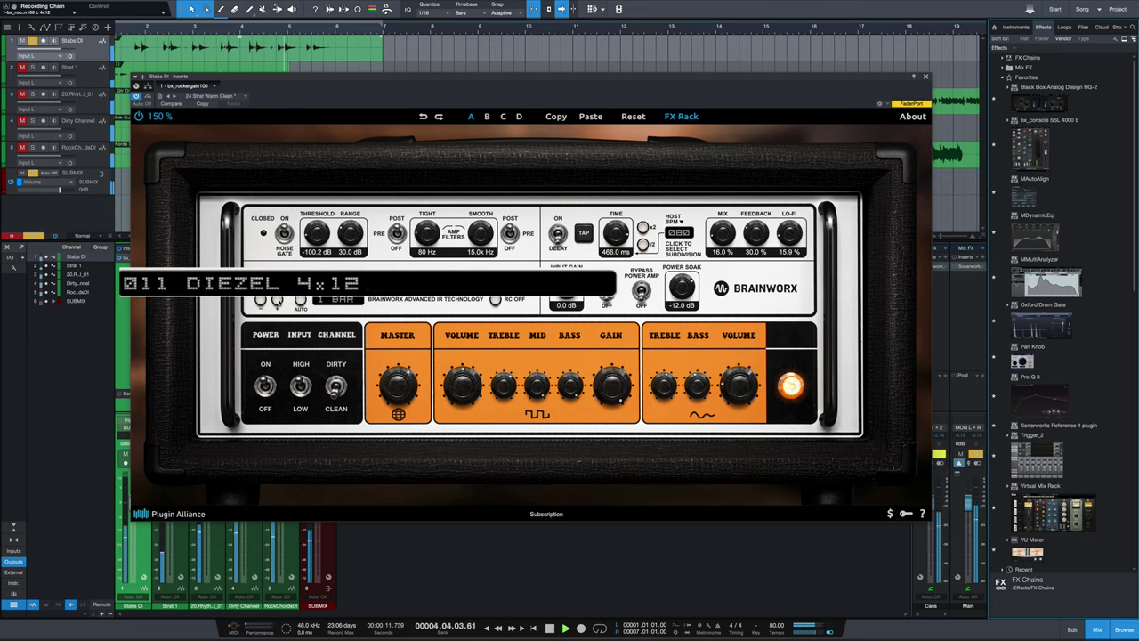
left_click(277, 301)
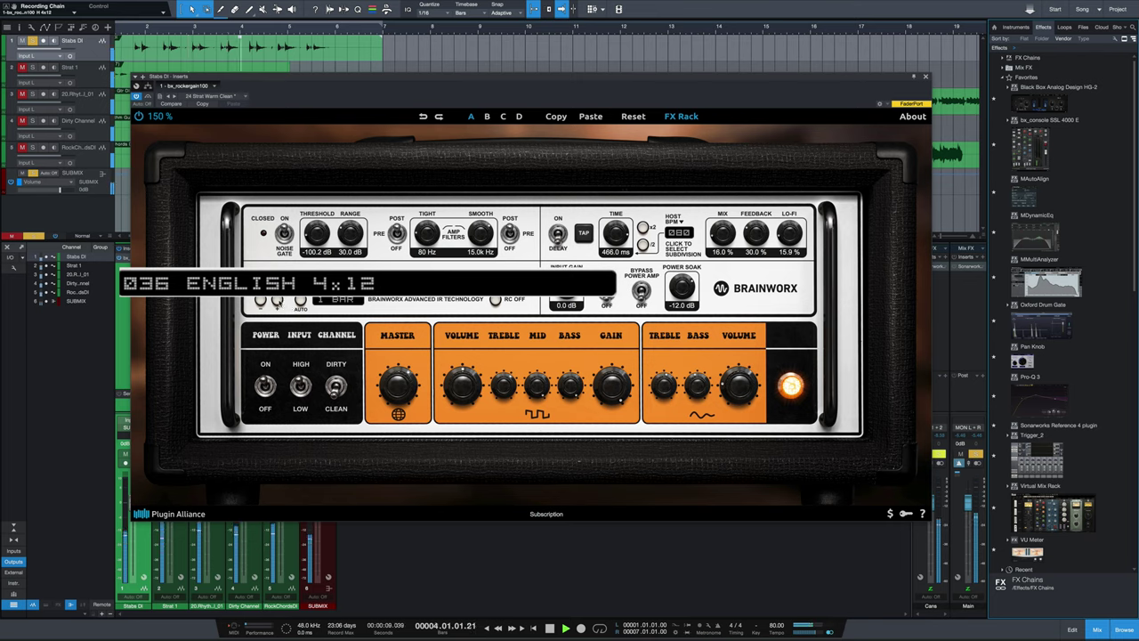
- Advance from recording chain 036 to 039 English 4x12 while listening, and stop playback
left_click(276, 297)
left_click(277, 298)
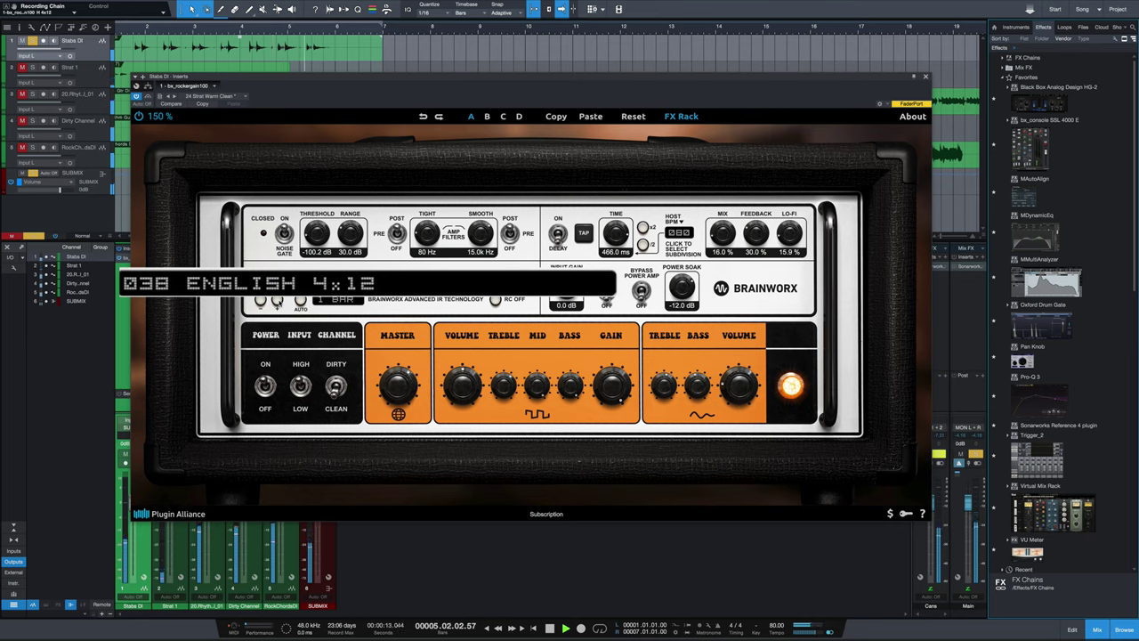
key("space")
- Choose an Orange 2x12 recording chain from the list and audition Orange chains up to 115 Orange 4x12 Cream
left_click(378, 282)
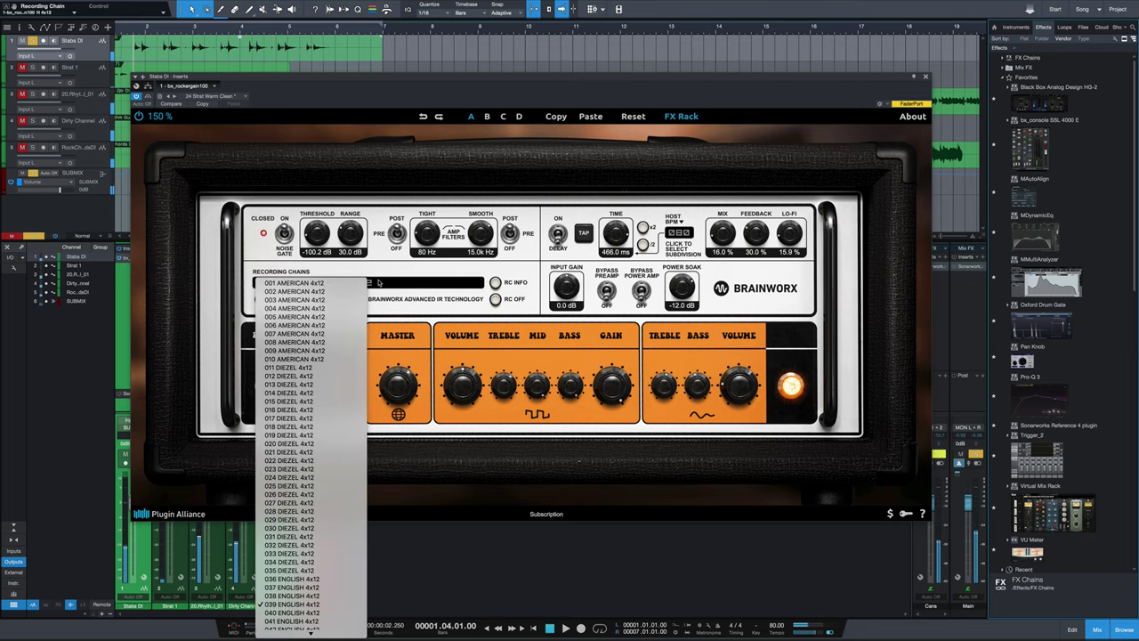
left_click(305, 542)
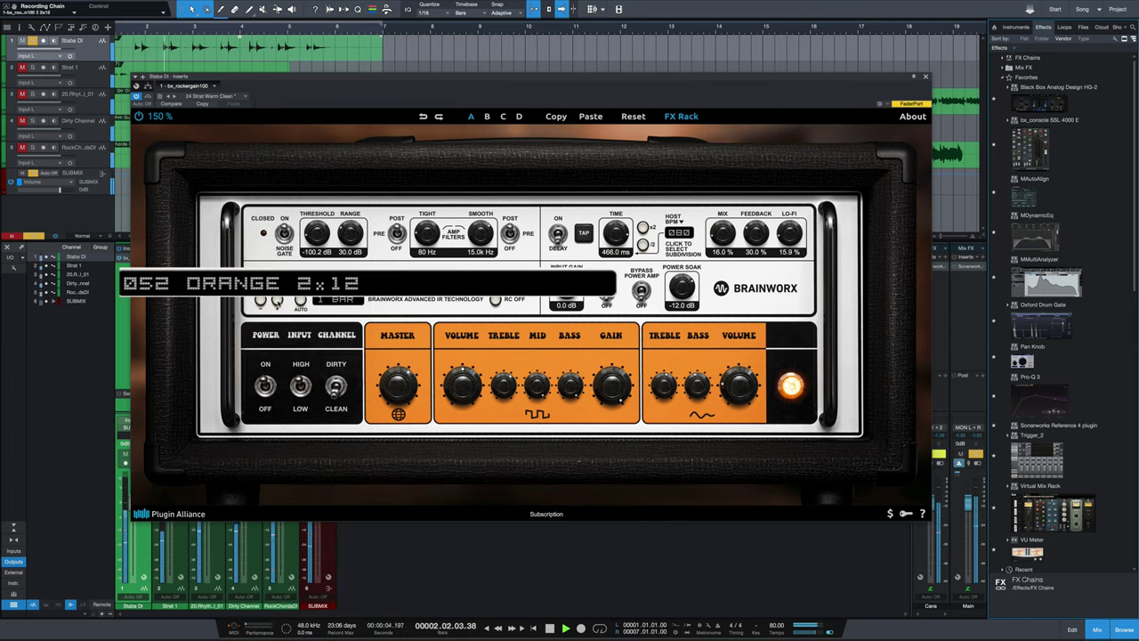
left_click(278, 299)
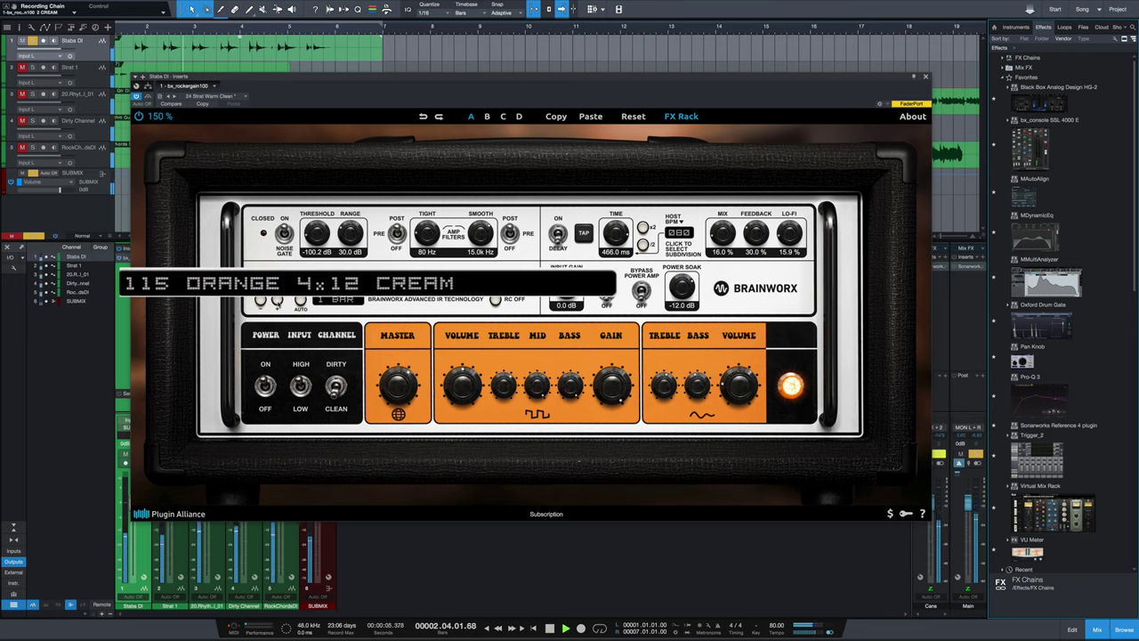
scroll(277, 283, "down", 1)
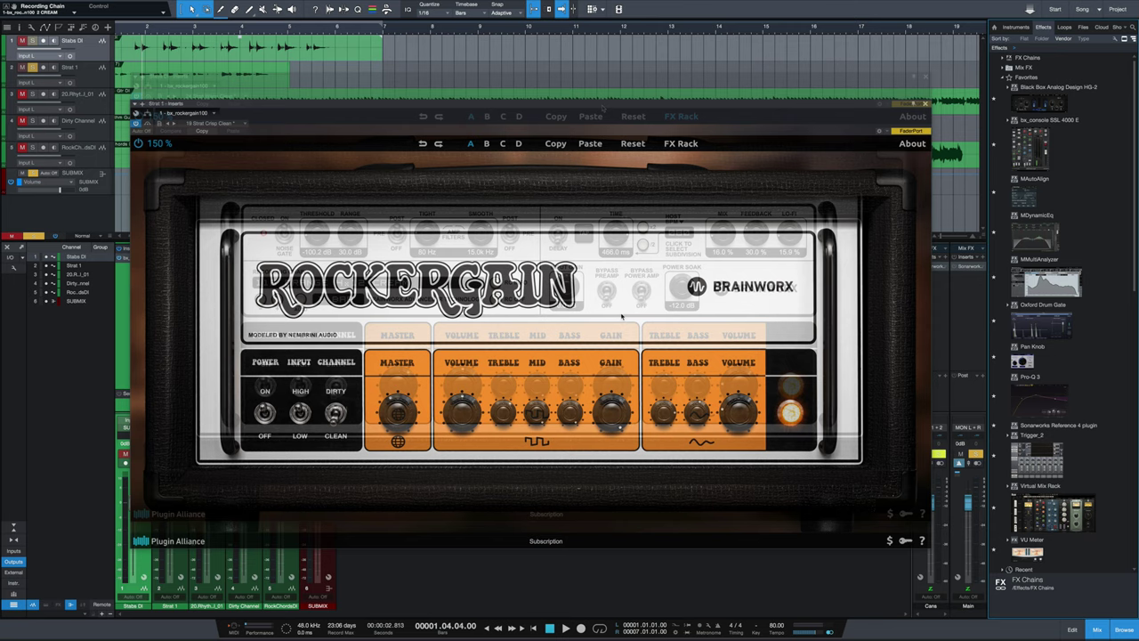
- Look through the amp preset list on the Strat 1 track and close it without changing the preset
left_click(225, 122)
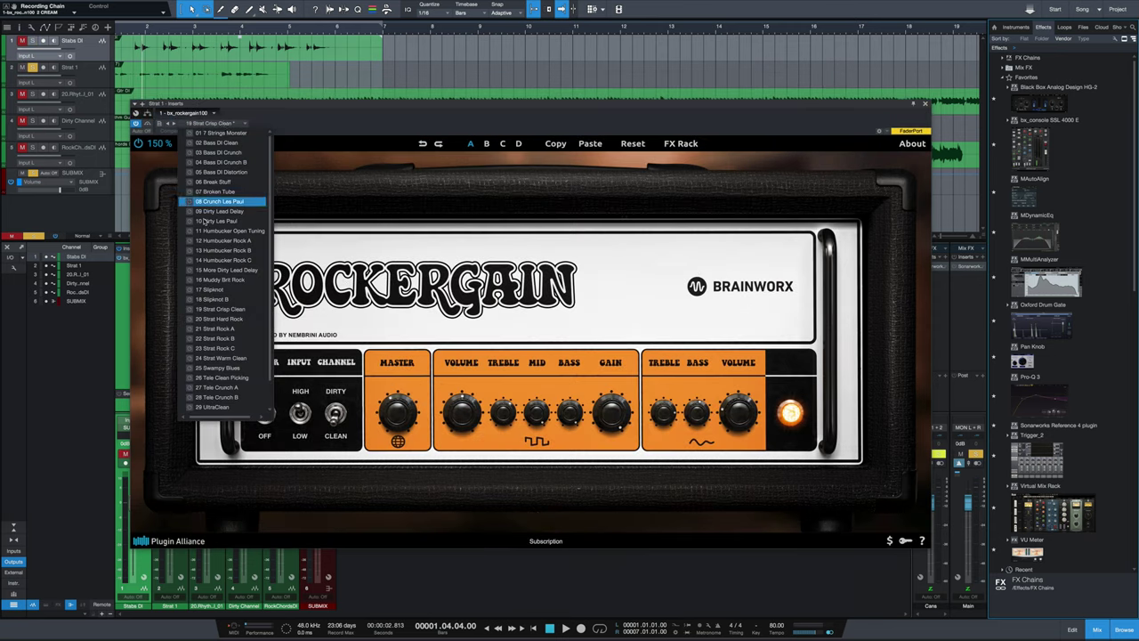
scroll(225, 249, "down", 3)
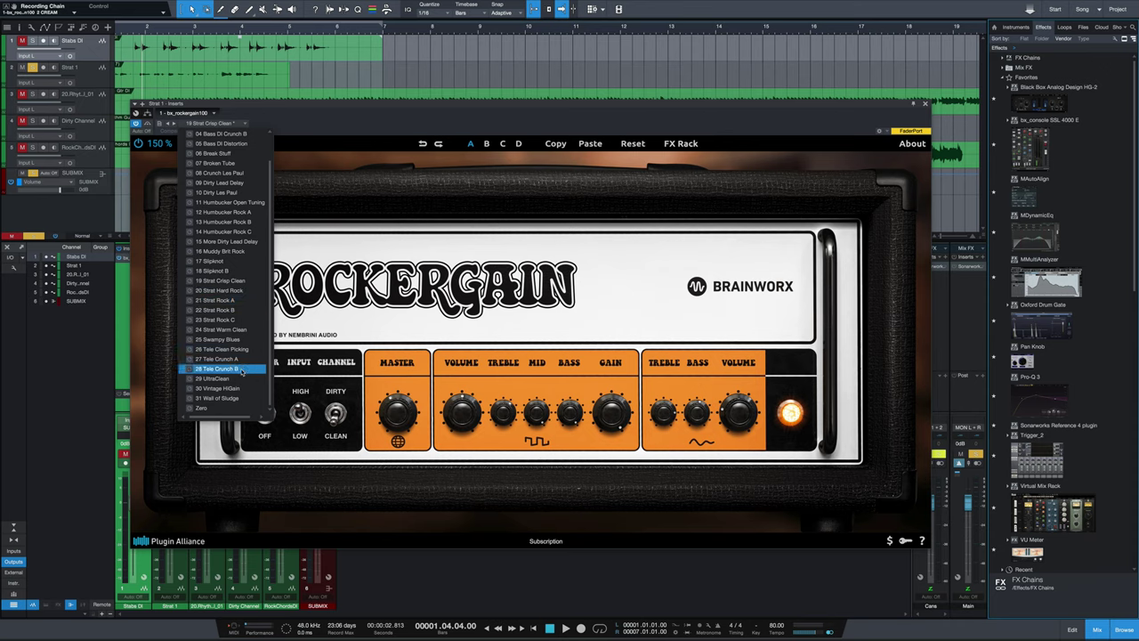
left_click(541, 266)
- Adjust the clean channel's volume, treble and bass during playback of Strat 1, stop it and close the plug-in window
key("space")
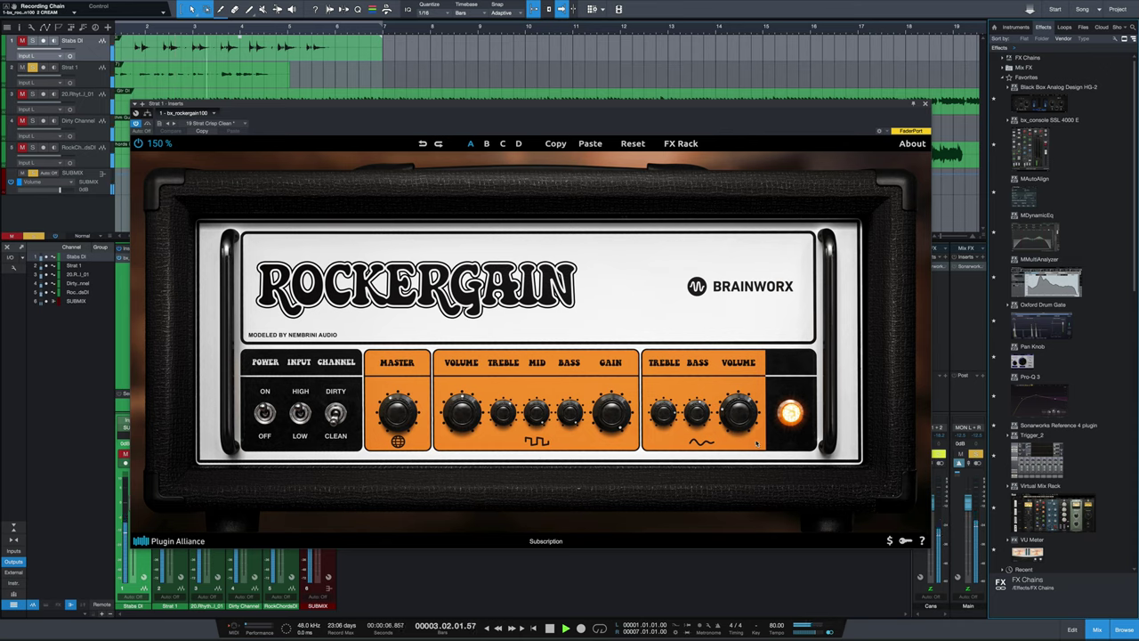
left_click_drag(741, 409, 741, 415)
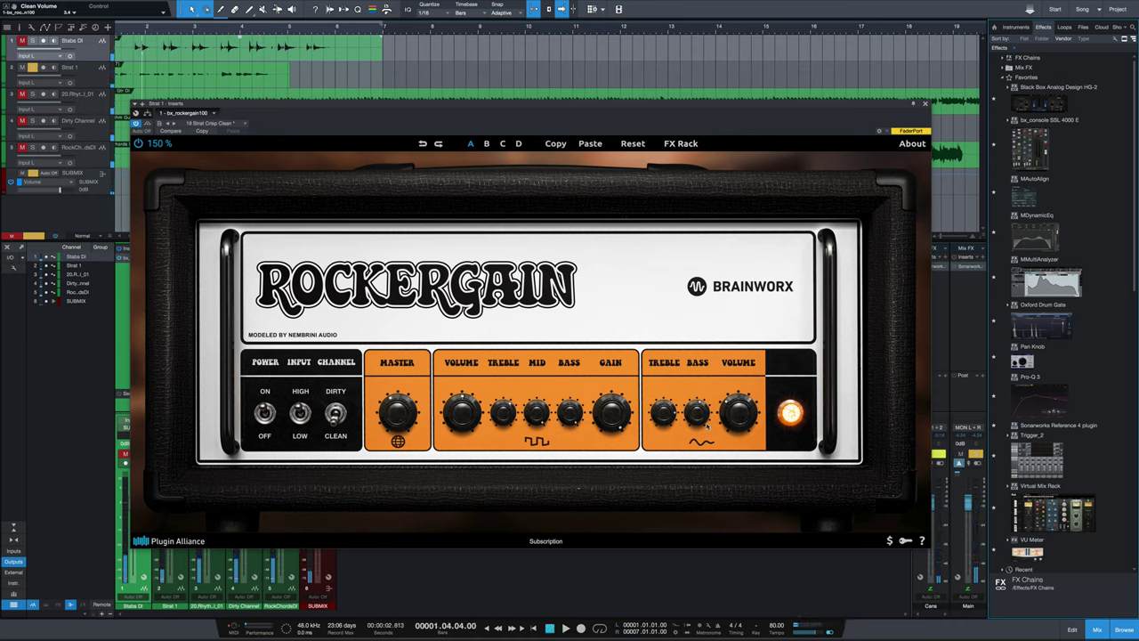
key("space")
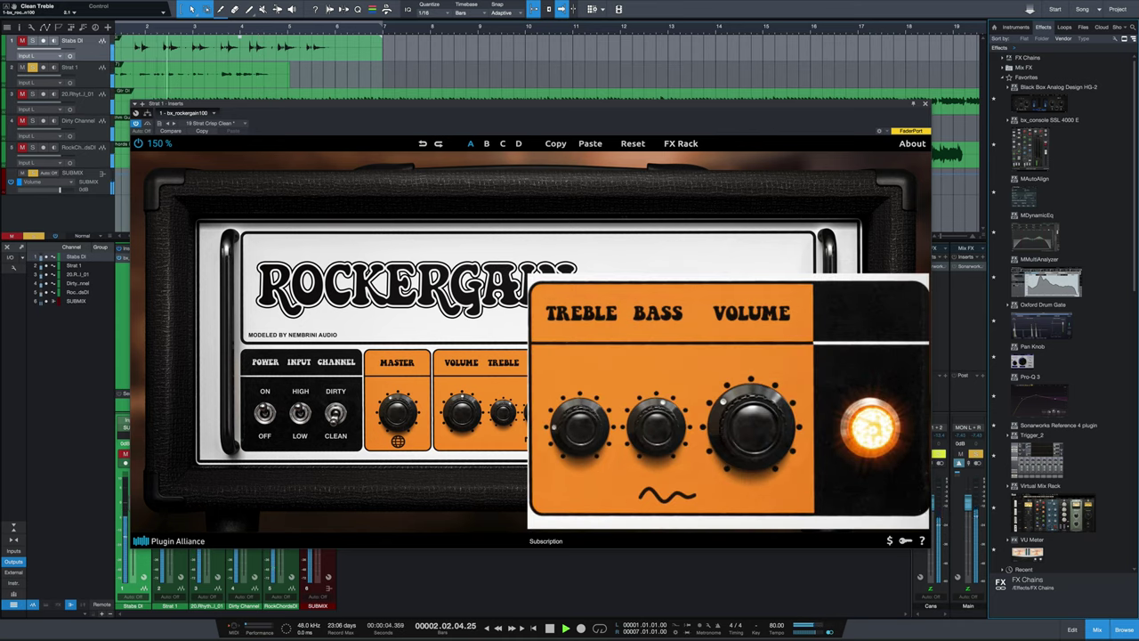
scroll(582, 422, "down", 3)
left_click_drag(574, 363, 573, 285)
scroll(679, 454, "up", 4)
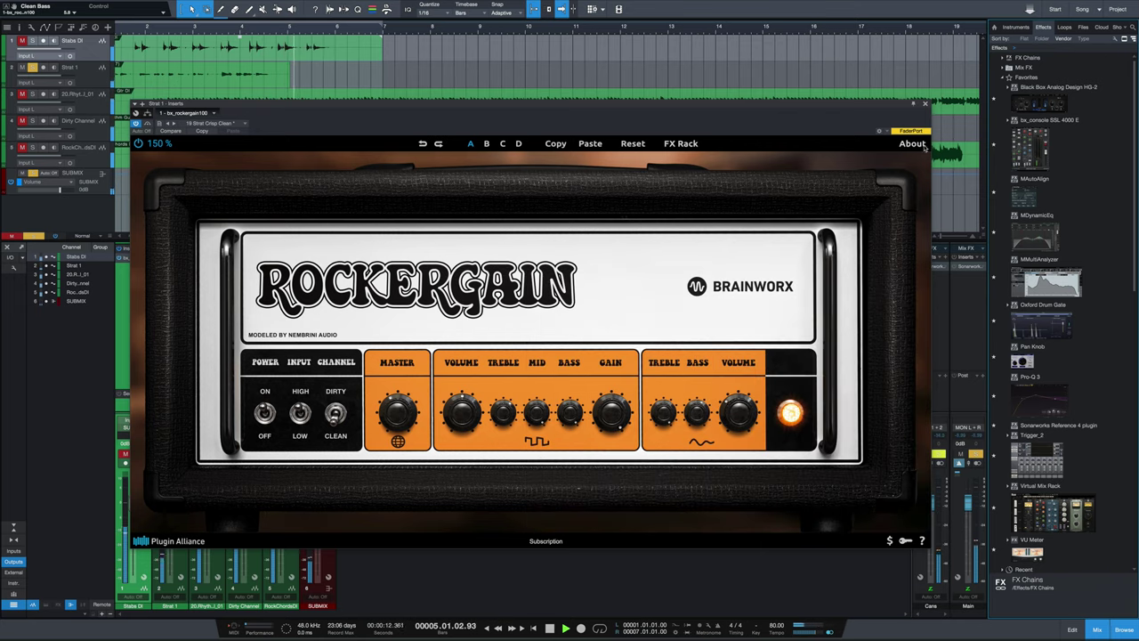
key("space")
left_click(925, 104)
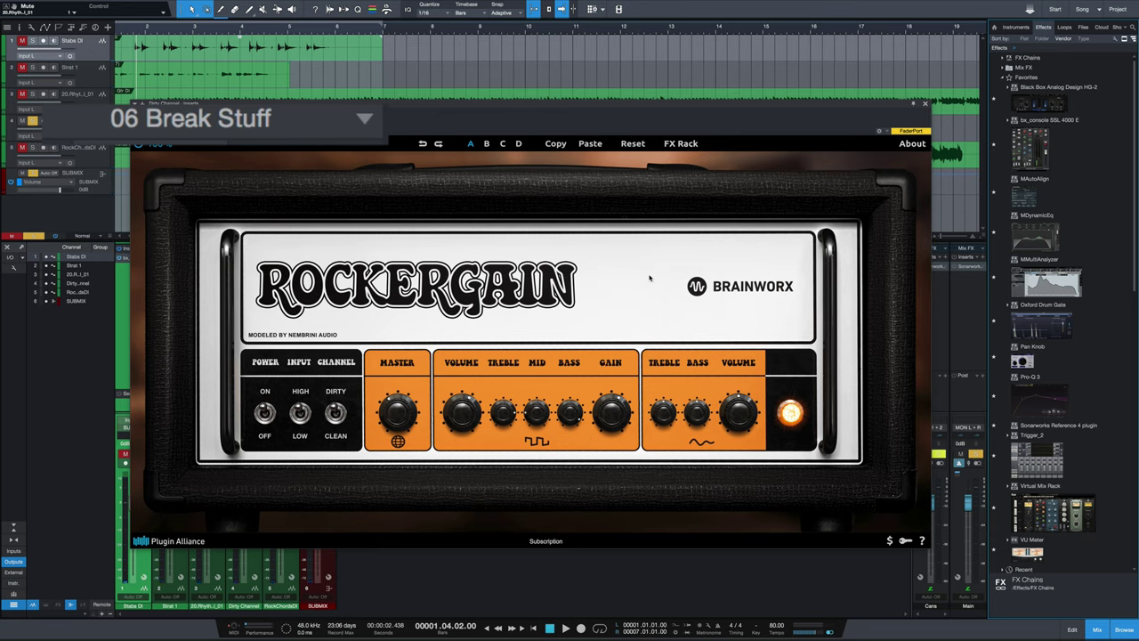
- Audition the Dirty Channel track with the 06 Break Stuff preset and with 12 Humbucker Rock A
key("space")
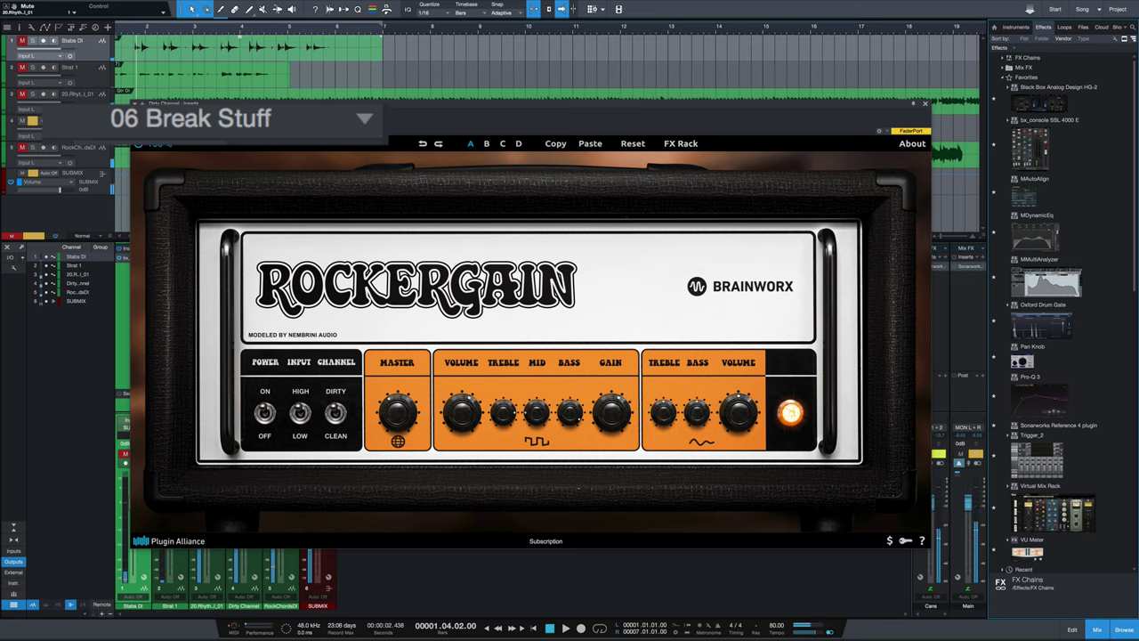
left_click(270, 175)
key("space")
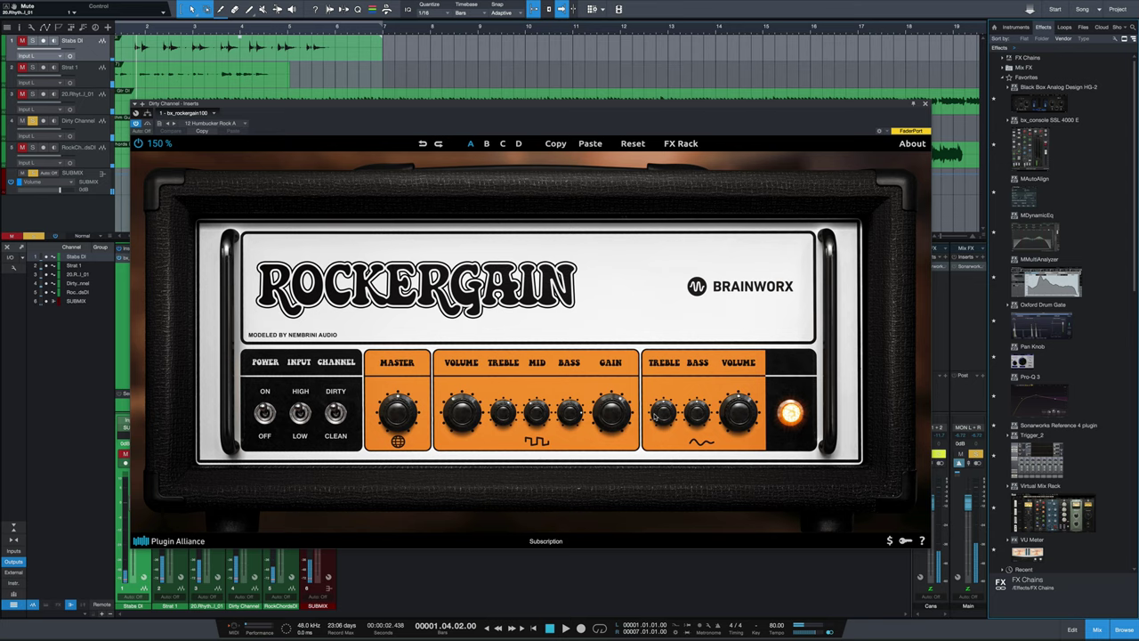
- Adjust the dirty channel's bass and volume and raise its gain to maximum while playing the Dirty Channel track
left_click_drag(569, 415, 569, 426)
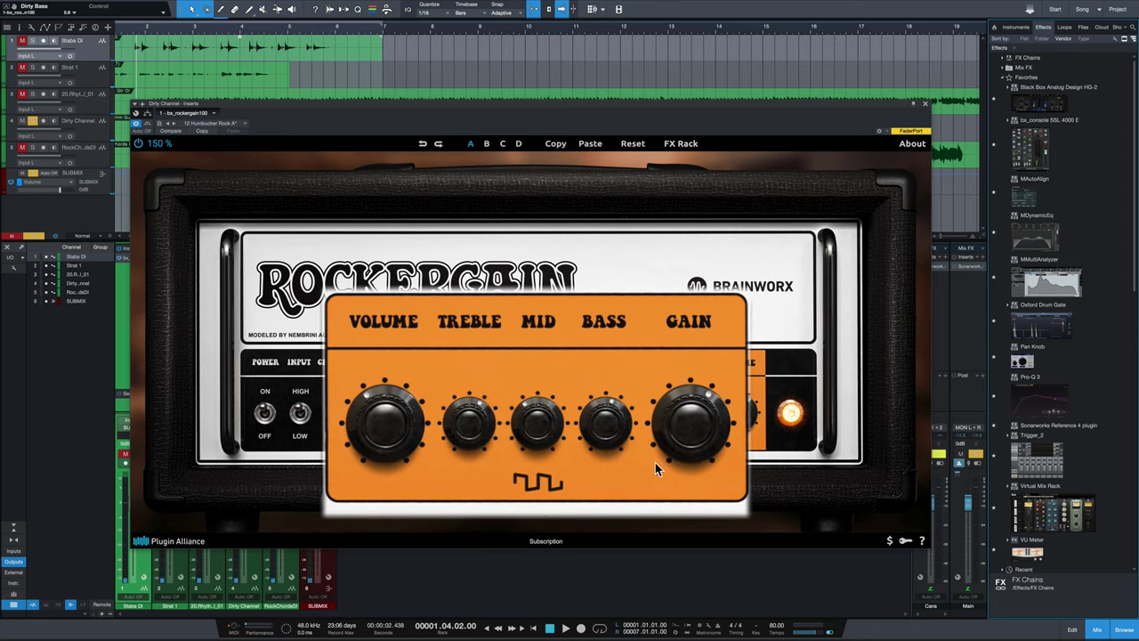
key("space")
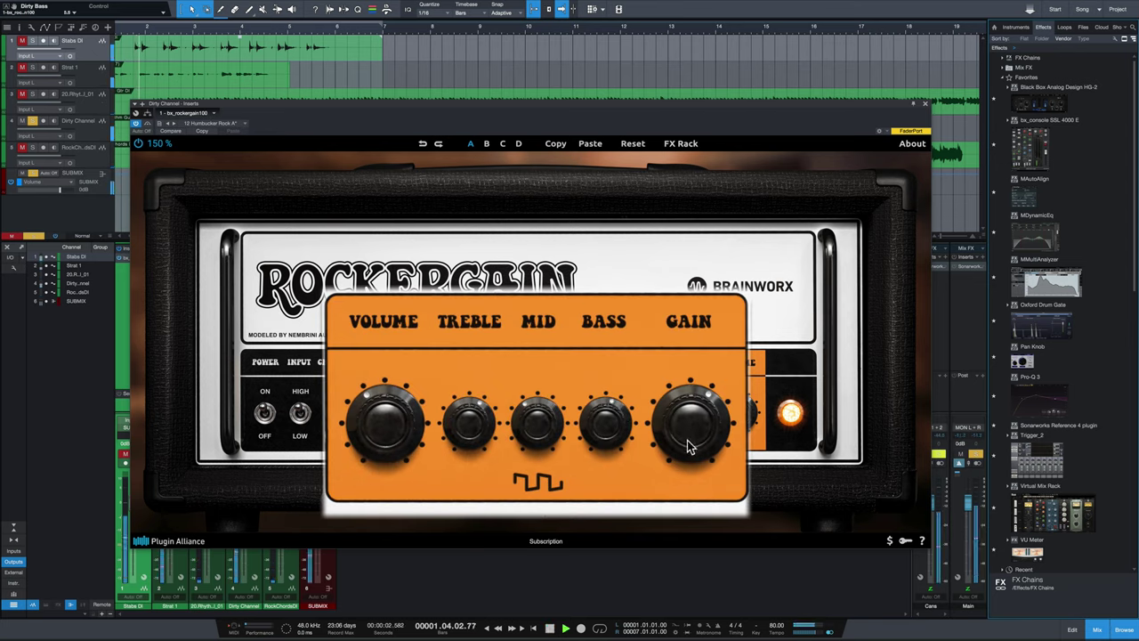
left_click_drag(693, 442, 694, 334)
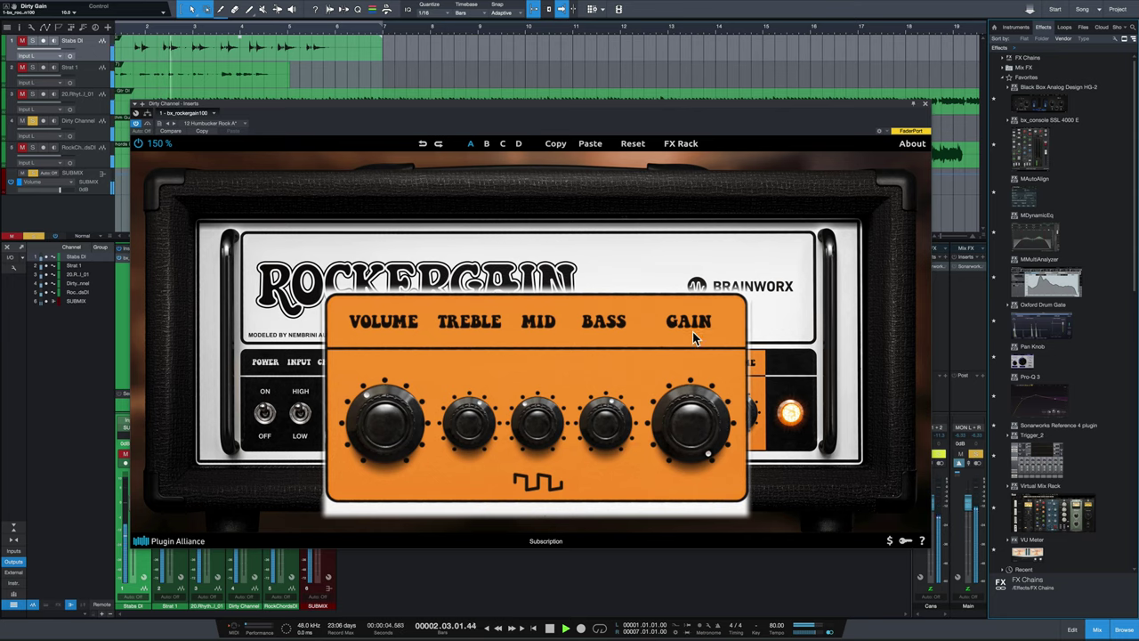
left_click_drag(388, 457, 383, 395)
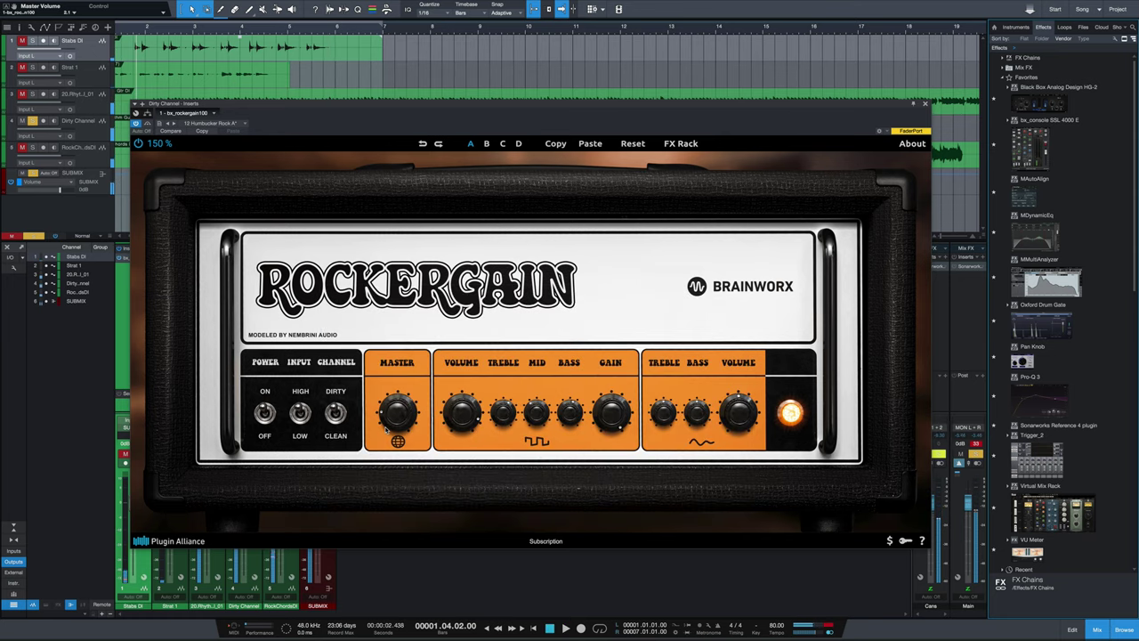
- Load the 30 Vintage HiGain amp preset on the Dirty Channel track
left_click(214, 122)
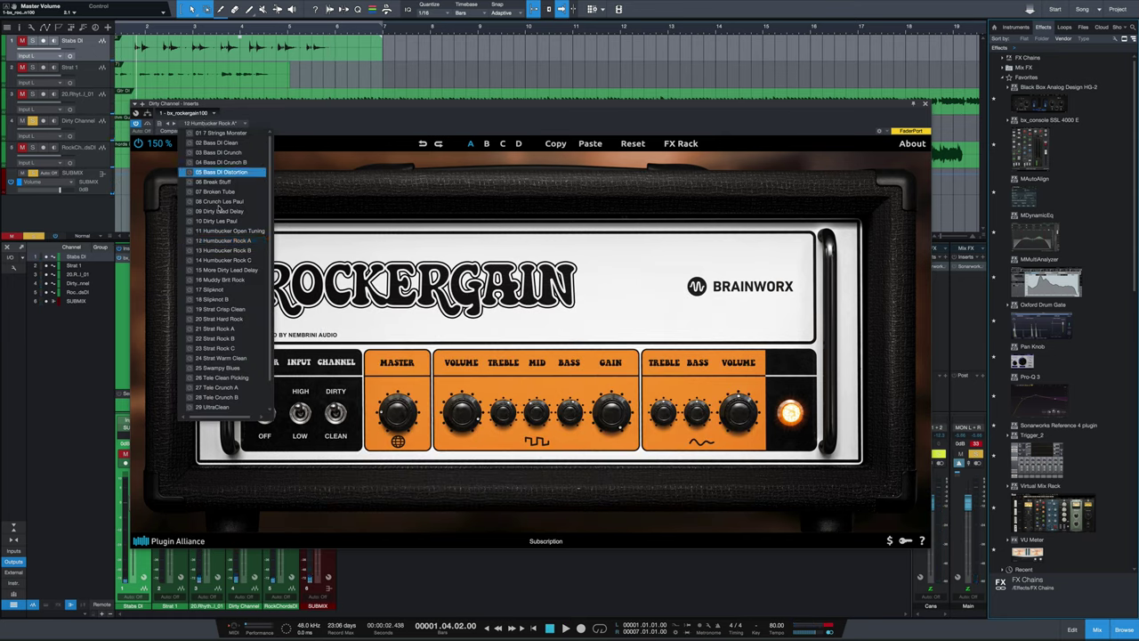
left_click(223, 302)
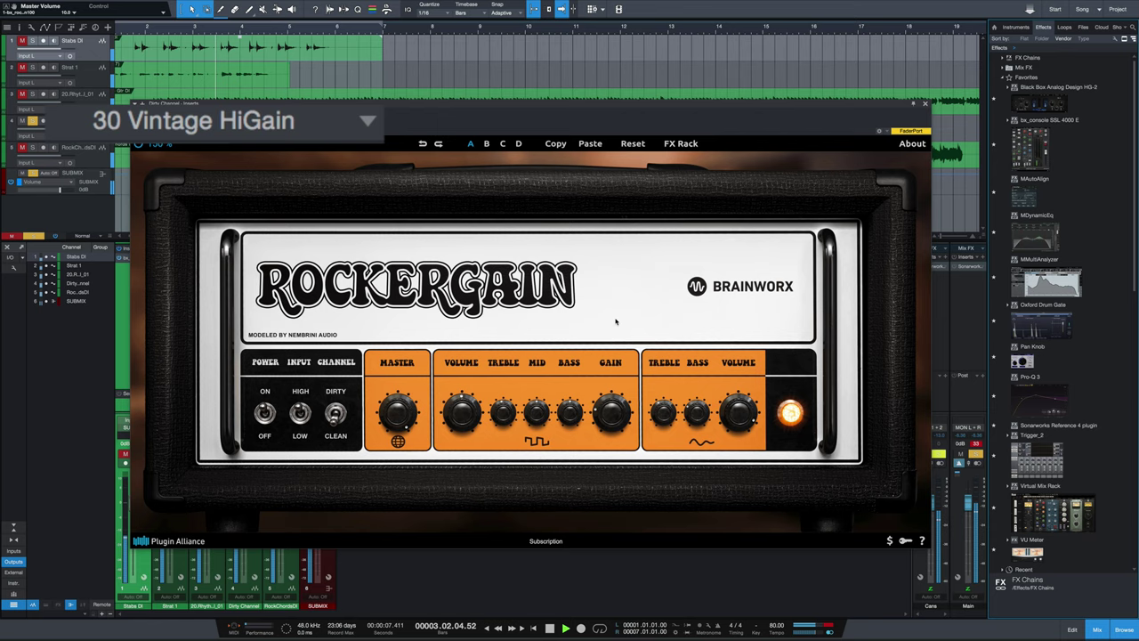
- Show the FX rack, audition successive recording chains up to 085 Orange 4x12 Blue during playback, and hide the rack
left_click(678, 145)
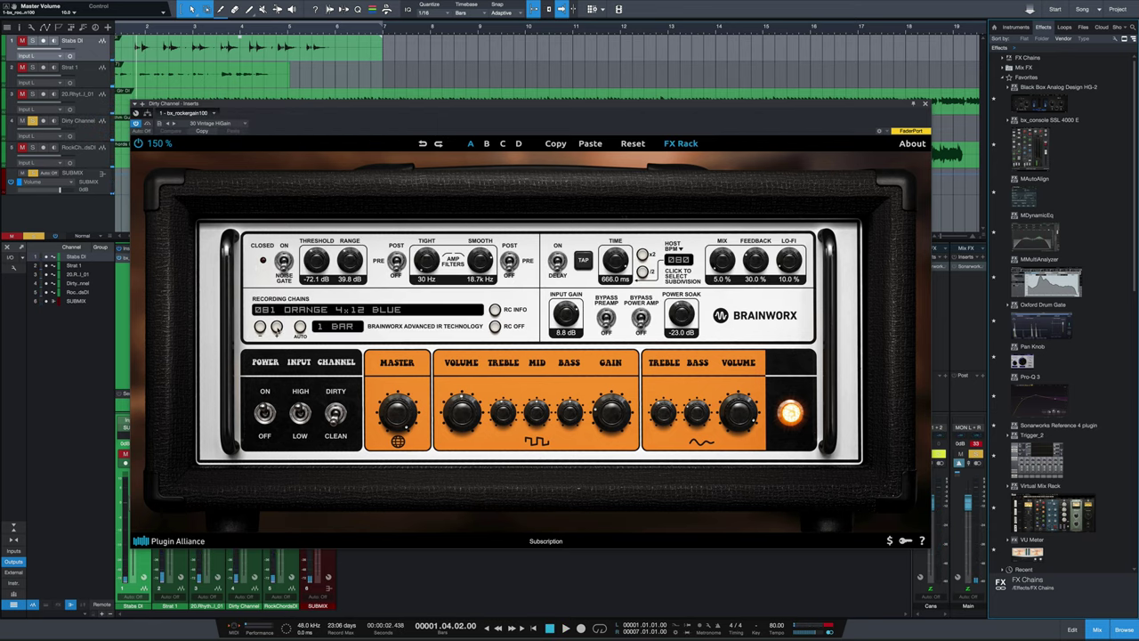
key("space")
left_click(211, 335)
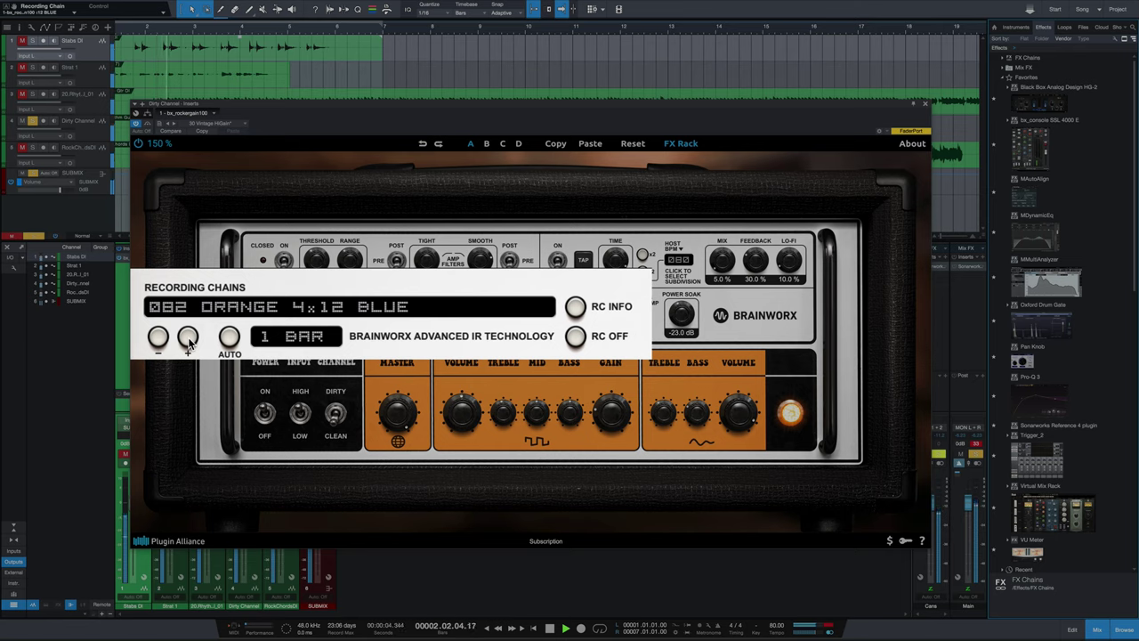
left_click(188, 338)
left_click(188, 338)
left_click(188, 340)
key("space")
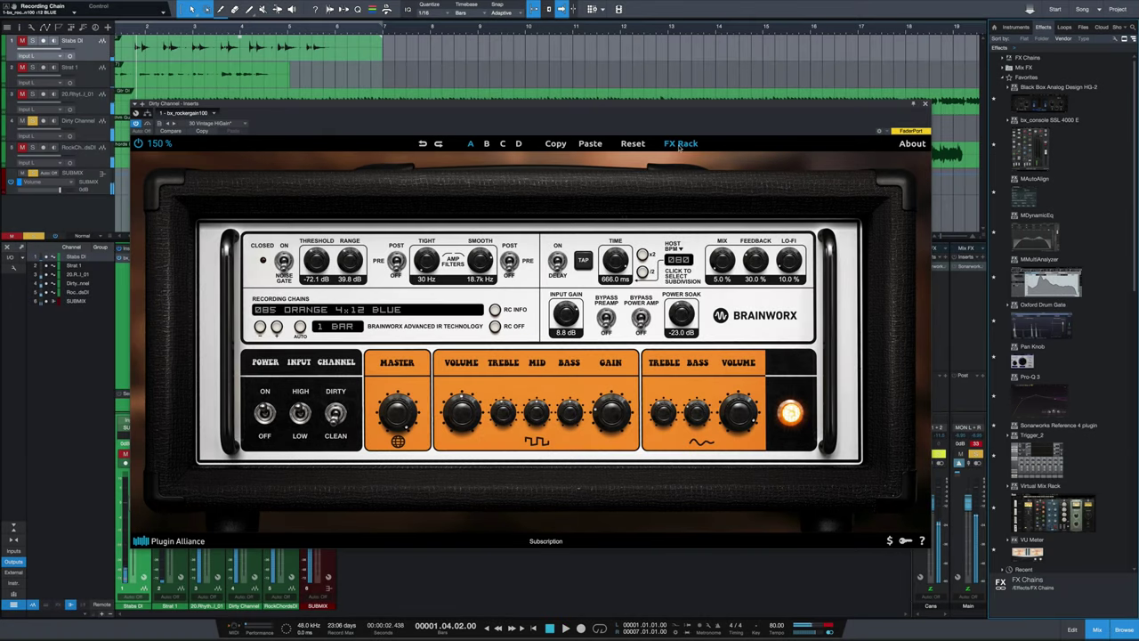
left_click(680, 145)
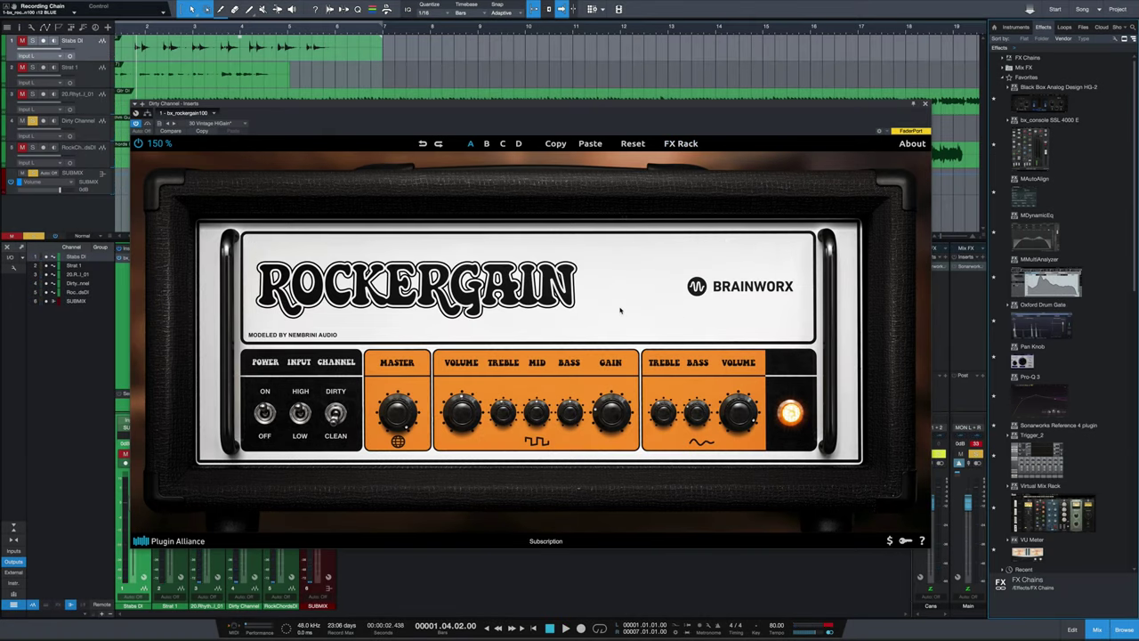